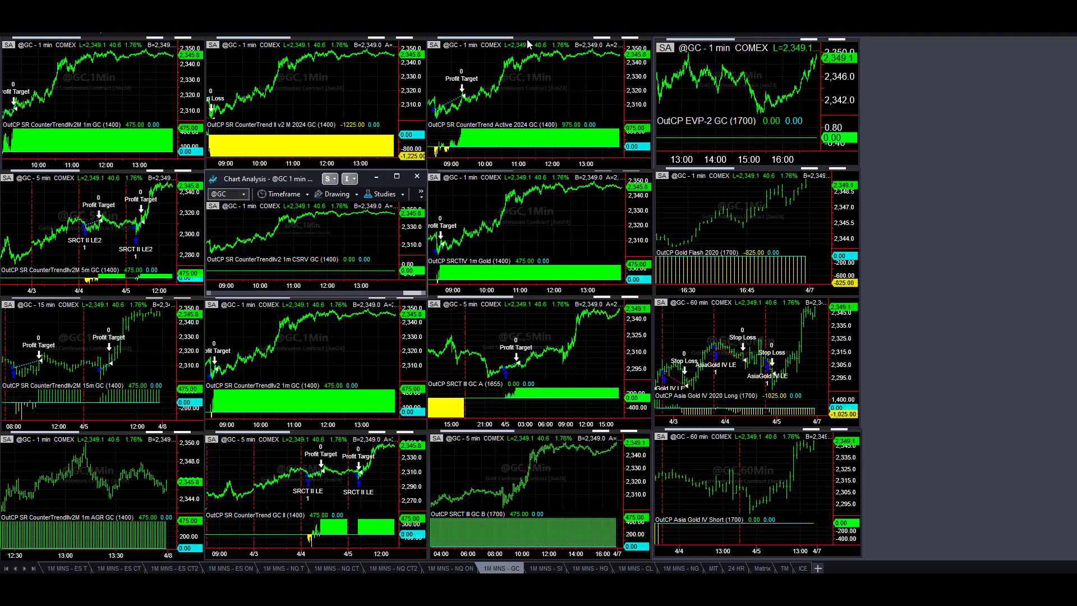
# Step: Tighten the bar spacing of the 1-minute CounterTrend AGR gold chart to show a longer period, and maximize the chart
pyautogui.click(573, 99)
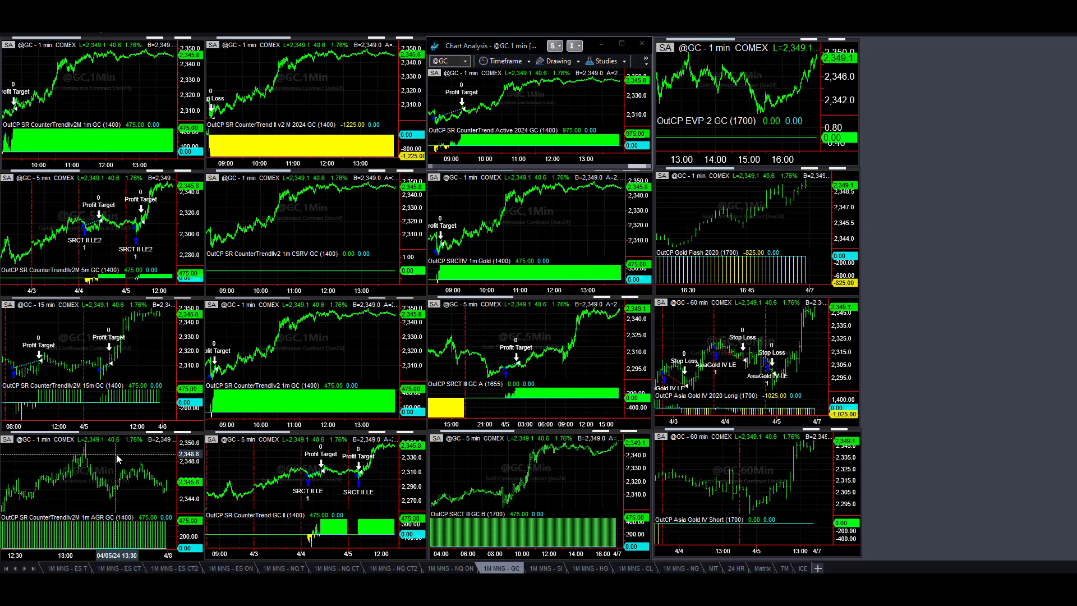
pyautogui.click(87, 534)
pyautogui.click(58, 537)
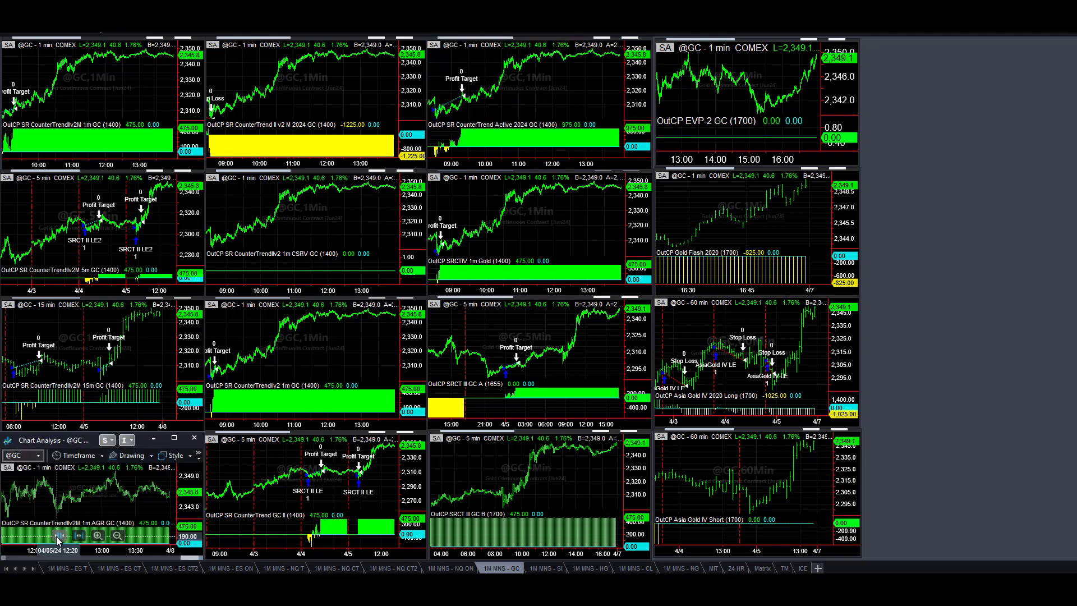
pyautogui.click(58, 538)
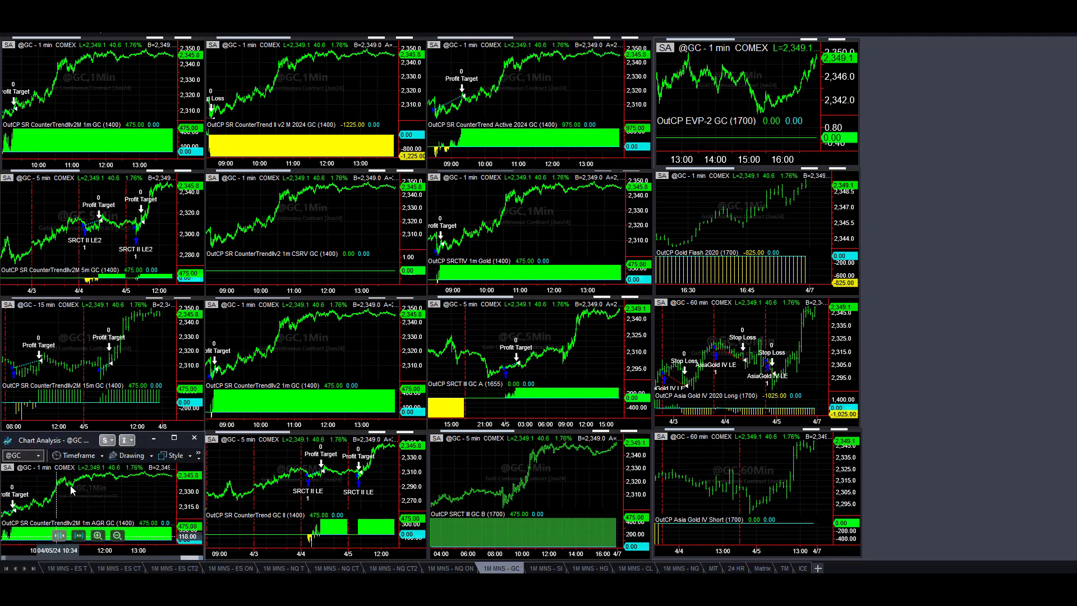
pyautogui.doubleClick(66, 442)
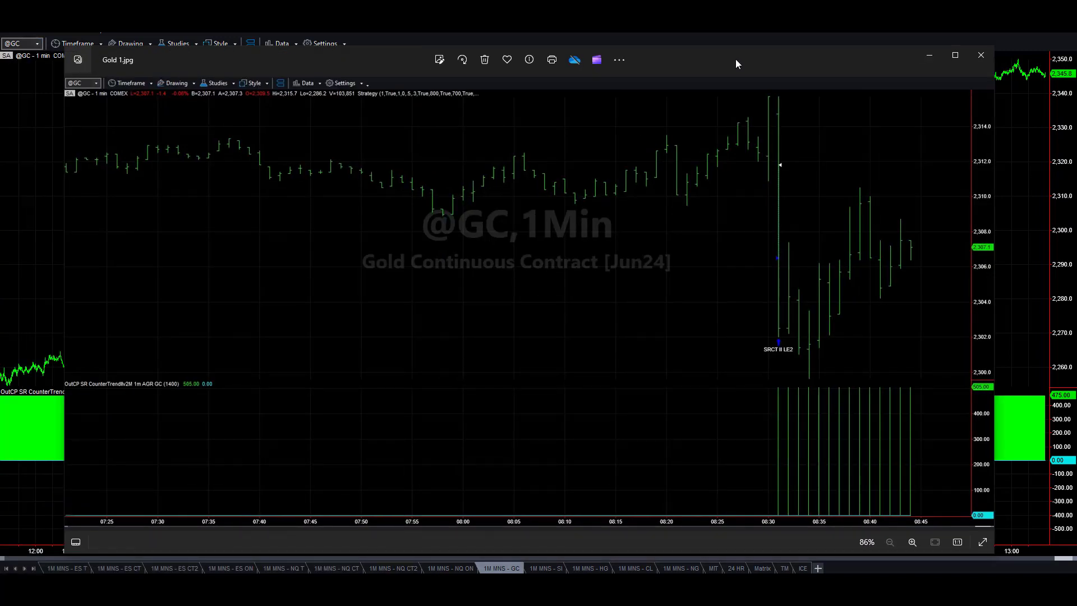
# Step: Enlarge the gold screenshot viewer and mark the sharp drop on the 1-second chart with arrows, a traced line and a circled 1
pyautogui.doubleClick(735, 59)
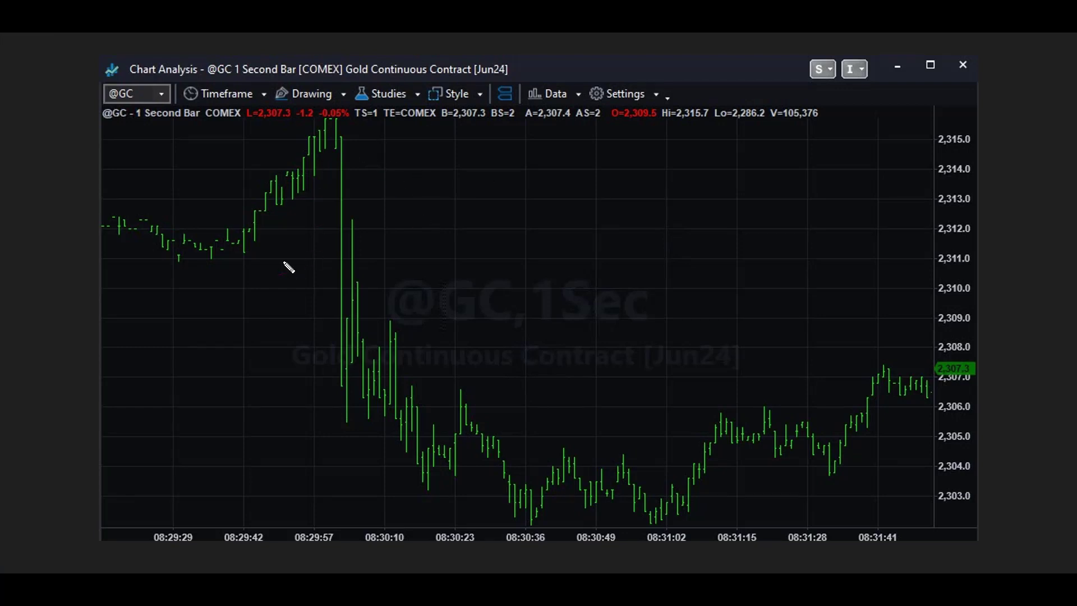
pyautogui.moveTo(282, 261); pyautogui.dragTo(335, 224)
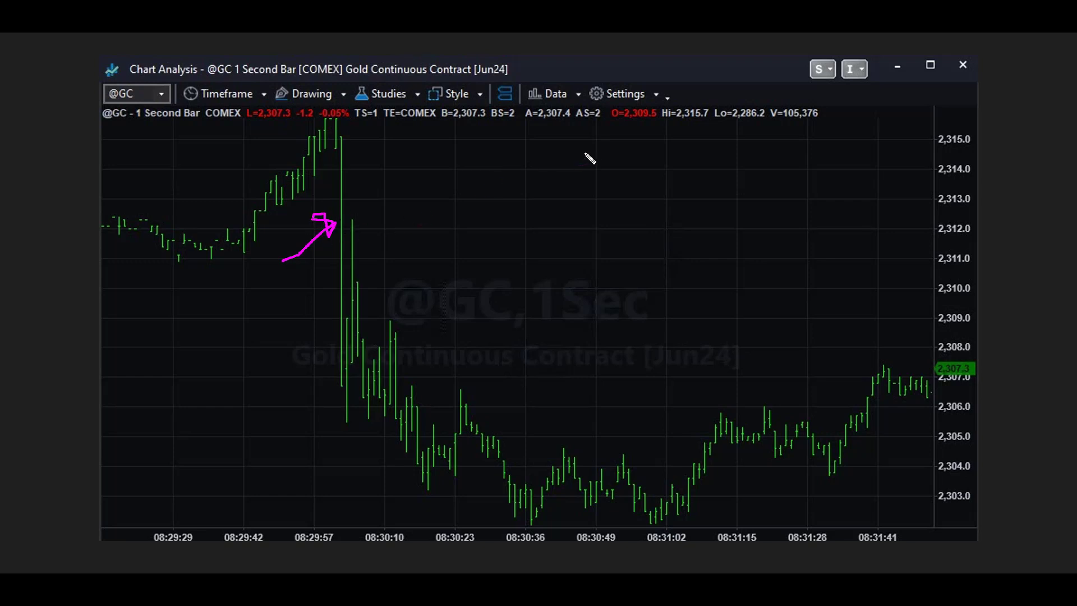
pyautogui.moveTo(584, 153)
pyautogui.mouseDown()
pyautogui.moveTo(581, 196)
pyautogui.moveTo(560, 216)
pyautogui.moveTo(584, 151)
pyautogui.mouseUp()
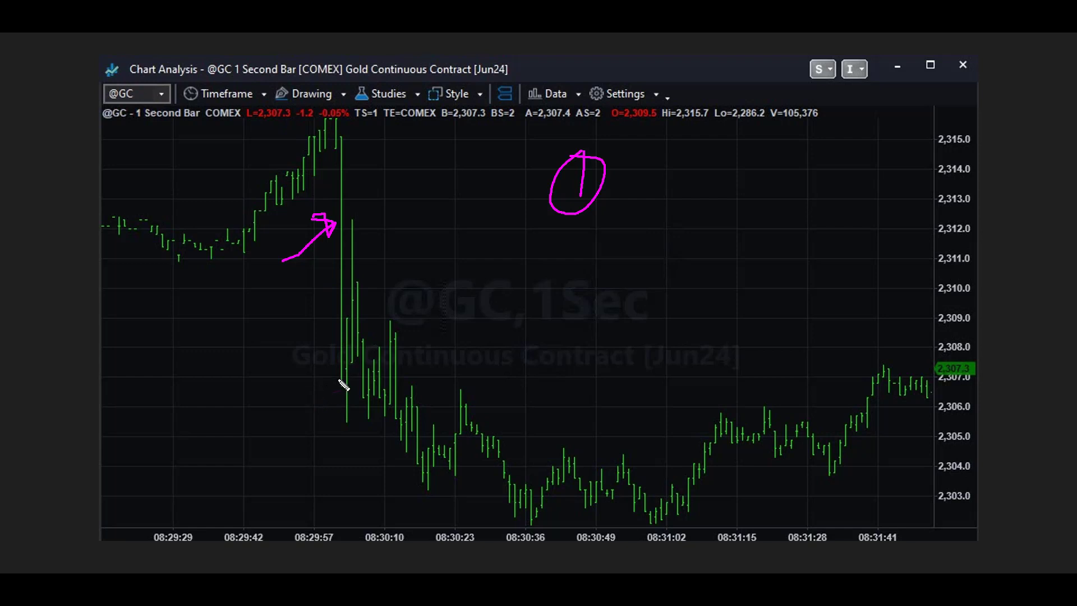
pyautogui.moveTo(336, 140); pyautogui.dragTo(341, 386)
pyautogui.moveTo(283, 362); pyautogui.dragTo(336, 357)
pyautogui.moveTo(408, 221); pyautogui.dragTo(358, 239)
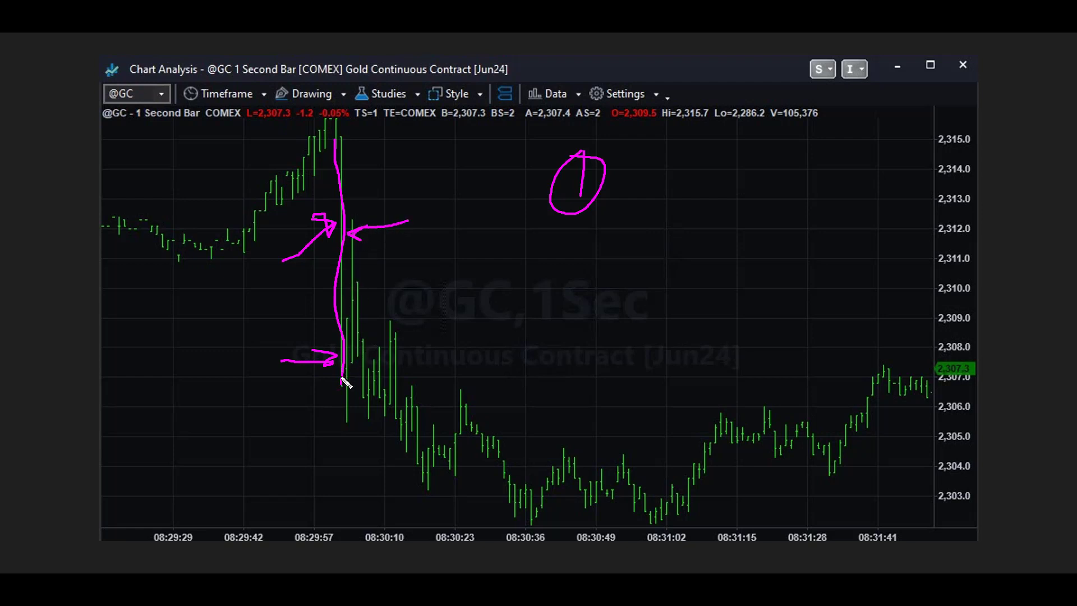
pyautogui.moveTo(340, 379); pyautogui.dragTo(348, 380)
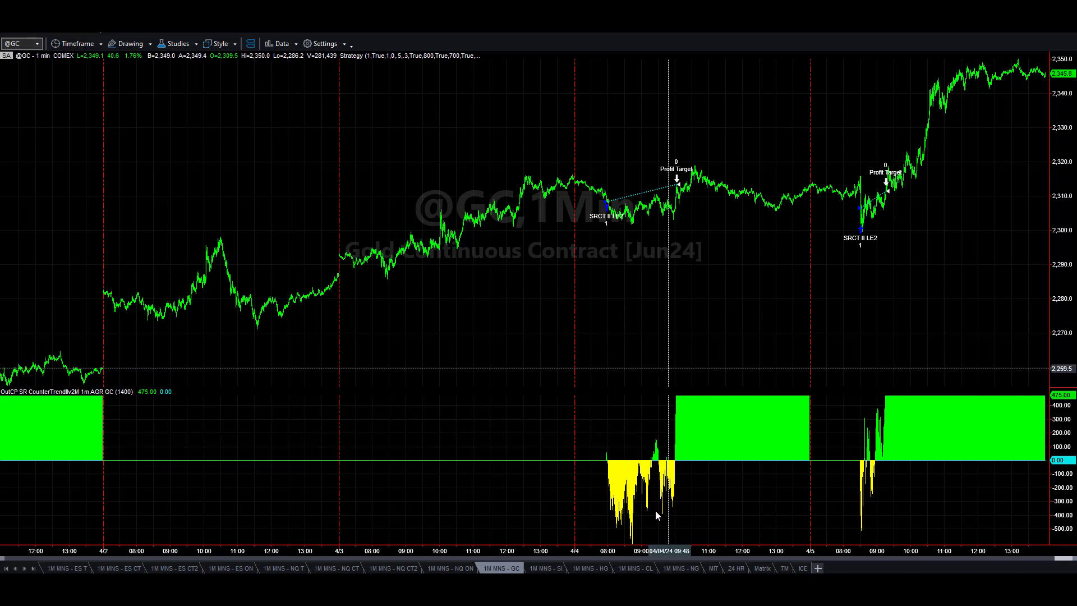
# Step: Review the general properties of the CAPSTONE SR CounterTrend II v2 M strategy, leaving the settings unchanged
pyautogui.click(515, 536)
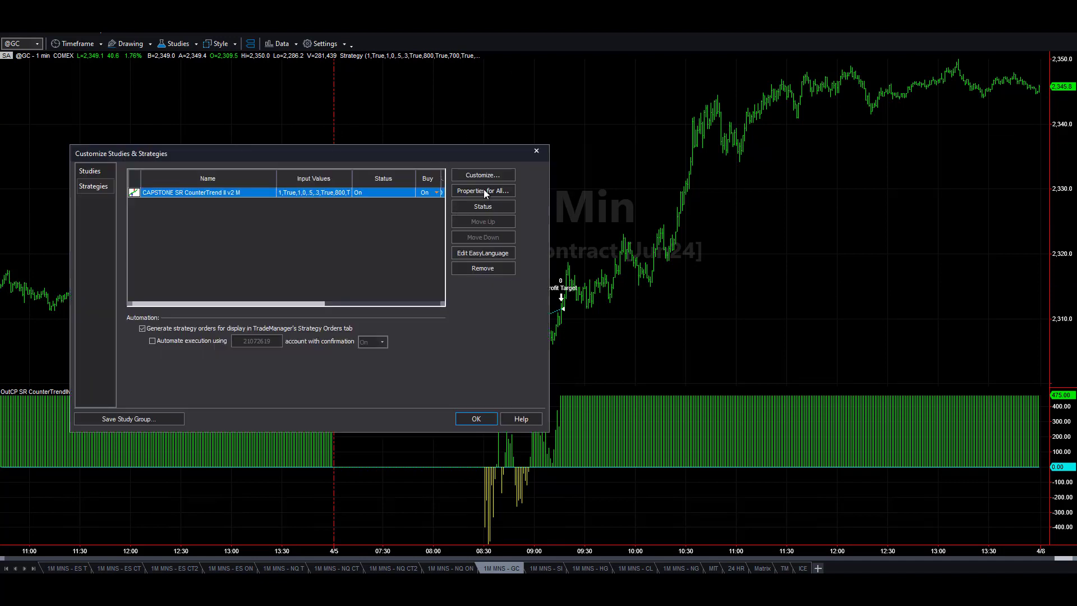
pyautogui.click(484, 190)
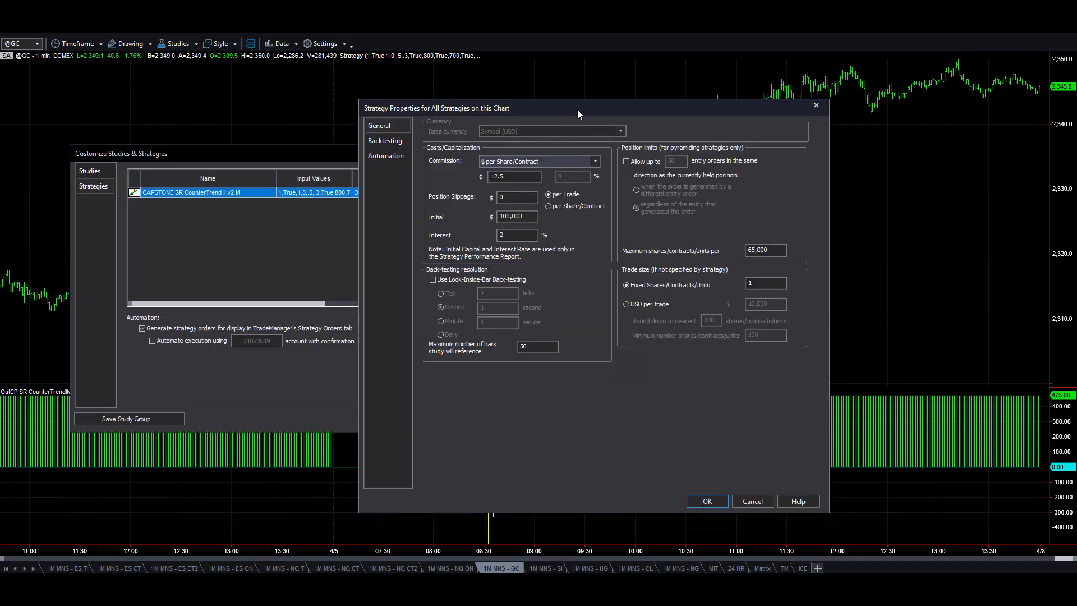
pyautogui.moveTo(577, 109); pyautogui.dragTo(256, 112)
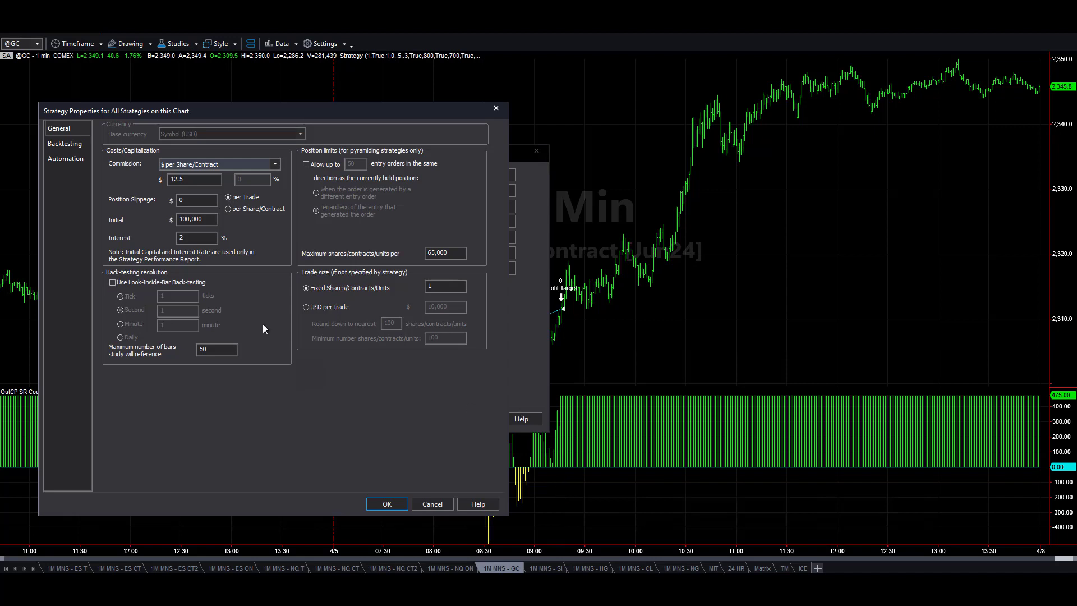
pyautogui.click(433, 503)
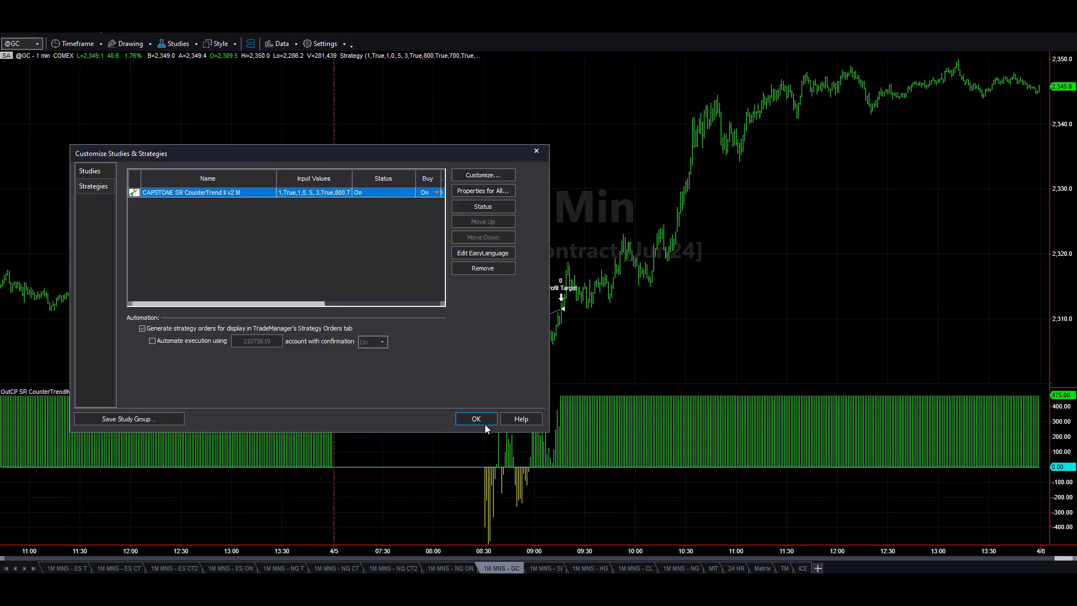
pyautogui.click(476, 419)
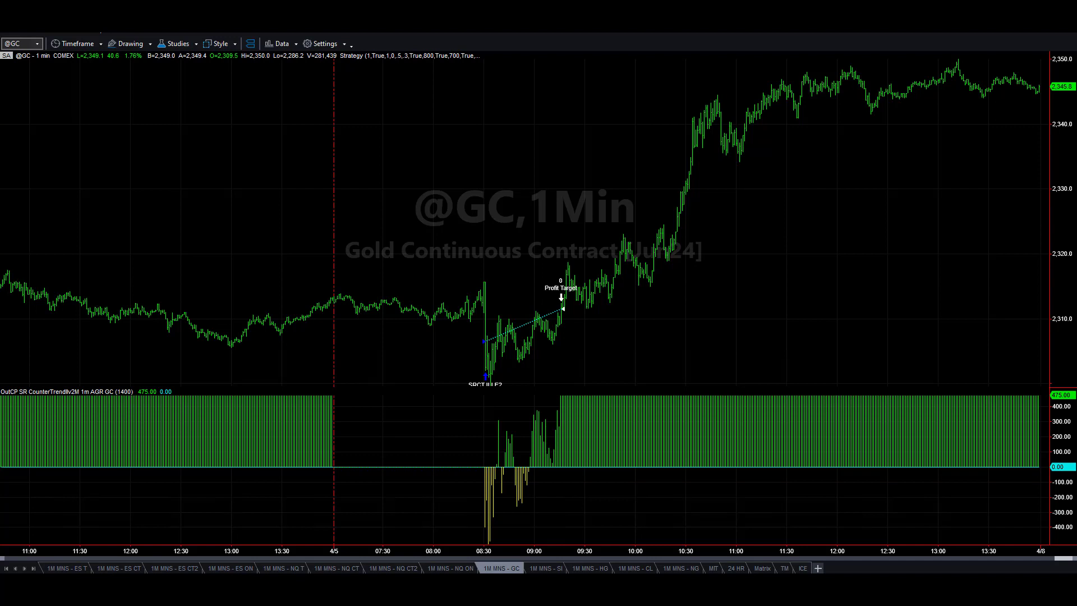
# Step: Leave the AGR chart and handwrite "x 2.5" and "$50" above the price line on the CounterTrend Active 2024 chart
pyautogui.click(941, 48)
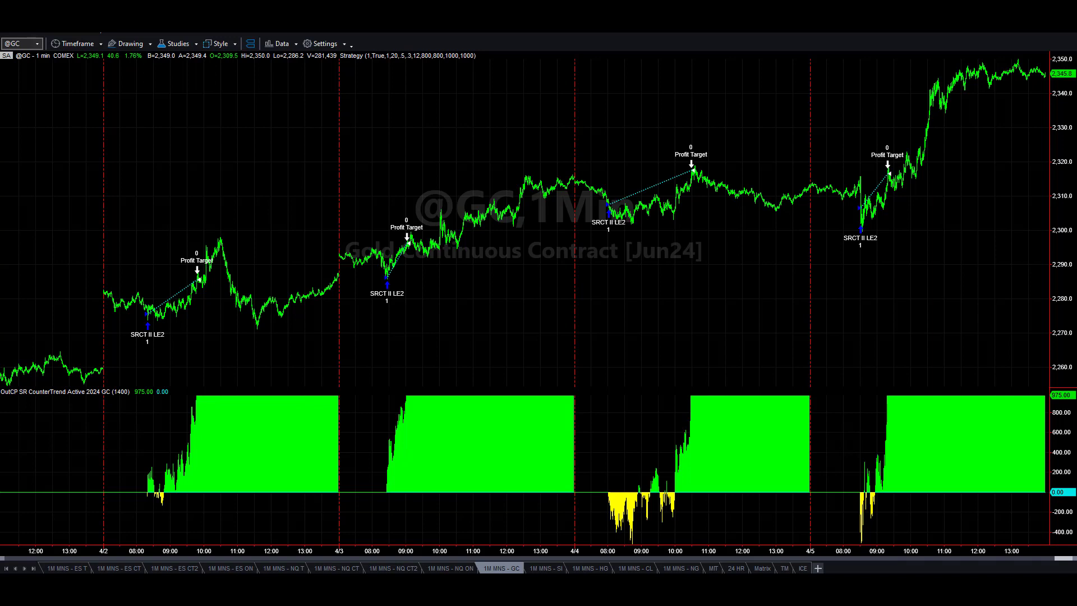
pyautogui.moveTo(180, 124)
pyautogui.mouseDown()
pyautogui.moveTo(192, 172)
pyautogui.moveTo(255, 165)
pyautogui.mouseUp()
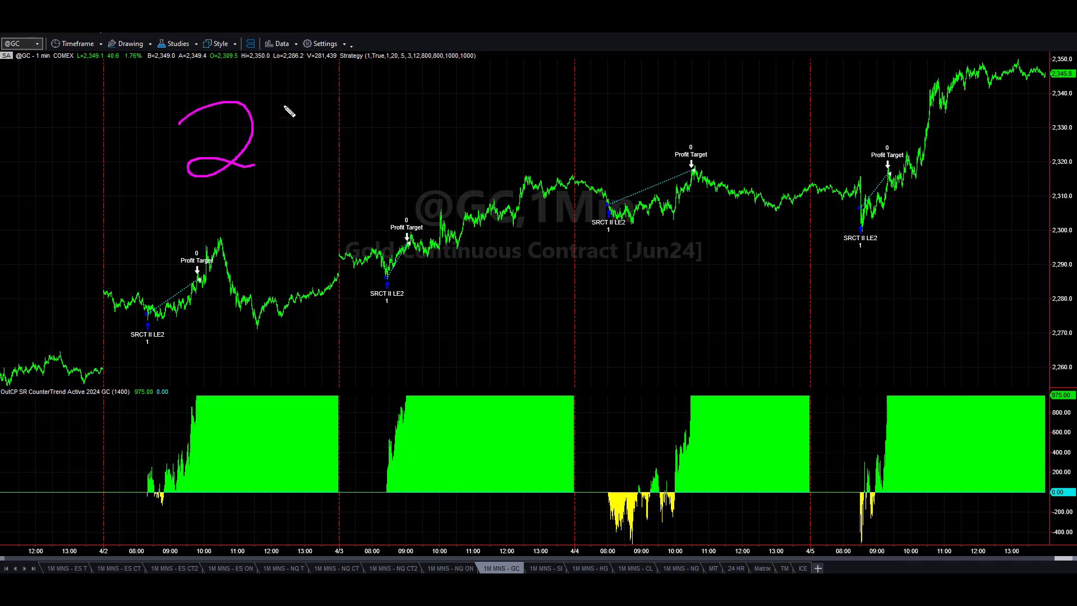
pyautogui.moveTo(335, 98)
pyautogui.mouseDown()
pyautogui.moveTo(302, 119)
pyautogui.moveTo(317, 150)
pyautogui.moveTo(278, 153)
pyautogui.mouseUp()
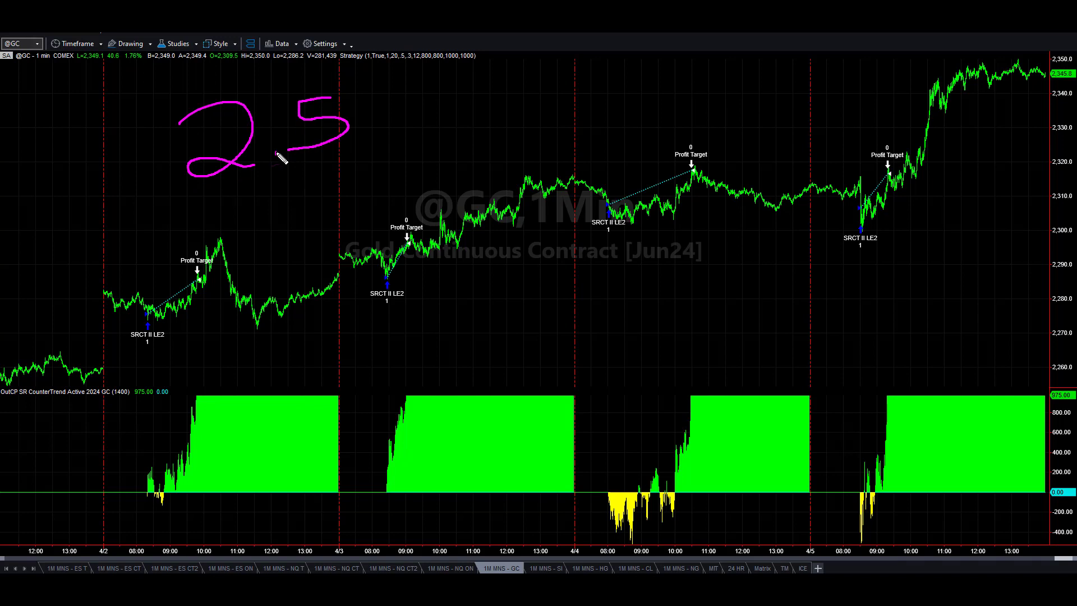
pyautogui.moveTo(123, 134)
pyautogui.mouseDown()
pyautogui.moveTo(156, 162)
pyautogui.moveTo(119, 165)
pyautogui.mouseUp()
pyautogui.moveTo(562, 71)
pyautogui.mouseDown()
pyautogui.moveTo(540, 124)
pyautogui.moveTo(505, 127)
pyautogui.moveTo(552, 73)
pyautogui.mouseUp()
pyautogui.moveTo(479, 75)
pyautogui.mouseDown()
pyautogui.moveTo(491, 82)
pyautogui.moveTo(480, 122)
pyautogui.moveTo(489, 137)
pyautogui.mouseUp()
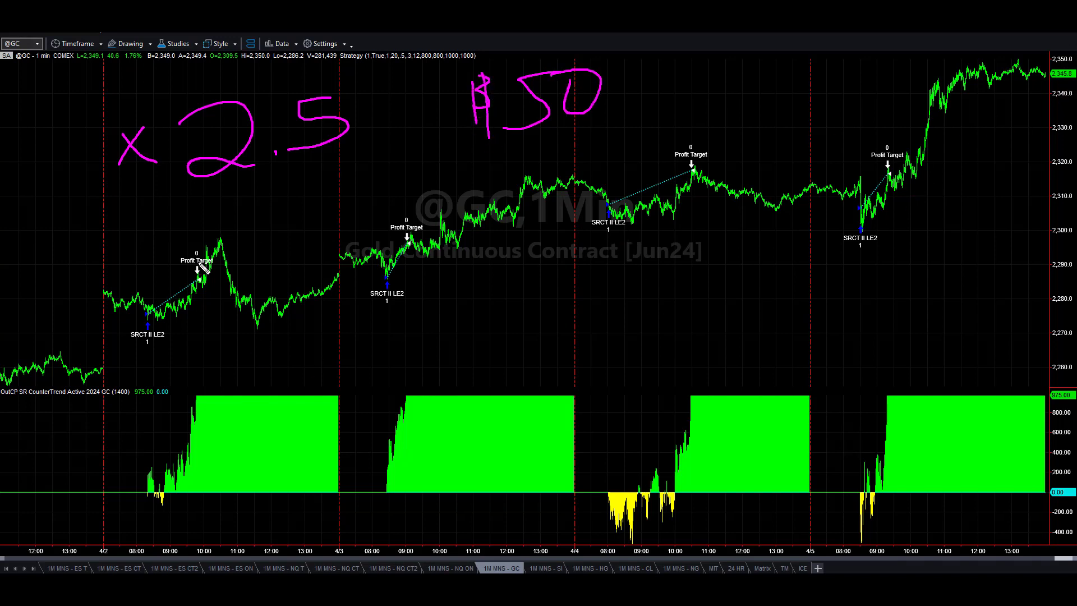
# Step: Handwrite "$111" below the price line and encircle the four trades from 4/2 to 4/5
pyautogui.moveTo(729, 251)
pyautogui.mouseDown()
pyautogui.moveTo(690, 262)
pyautogui.moveTo(688, 291)
pyautogui.mouseUp()
pyautogui.moveTo(698, 240); pyautogui.dragTo(702, 316)
pyautogui.moveTo(739, 247)
pyautogui.mouseDown()
pyautogui.moveTo(736, 303)
pyautogui.moveTo(755, 300)
pyautogui.mouseUp()
pyautogui.moveTo(772, 250); pyautogui.dragTo(775, 304)
pyautogui.moveTo(154, 357)
pyautogui.mouseDown()
pyautogui.moveTo(552, 269)
pyautogui.moveTo(891, 223)
pyautogui.moveTo(592, 167)
pyautogui.moveTo(260, 229)
pyautogui.moveTo(156, 370)
pyautogui.moveTo(201, 352)
pyautogui.mouseUp()
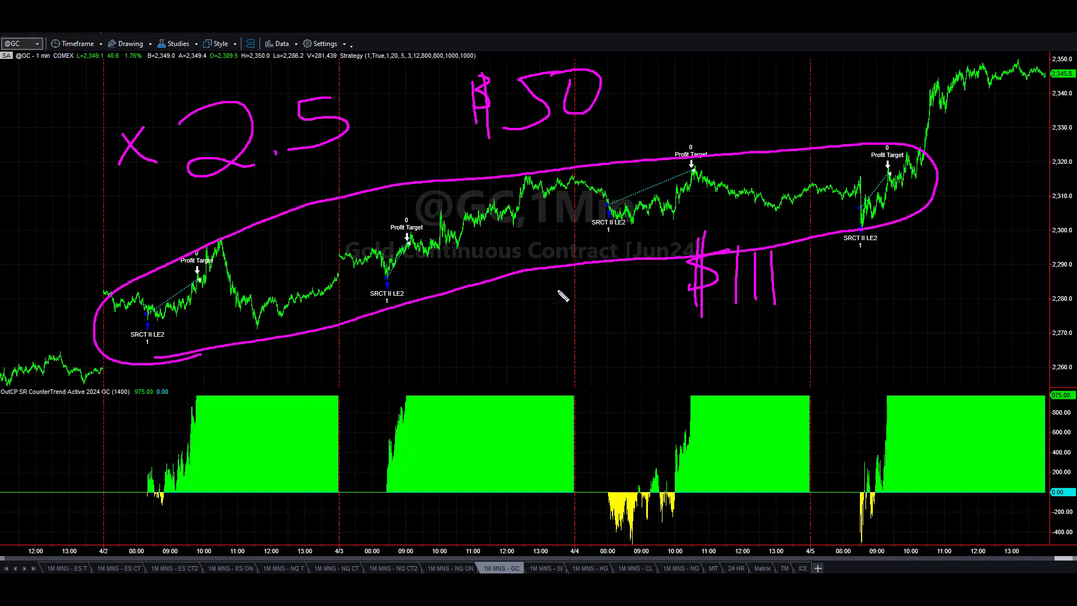
# Step: Handwrite "$40" beside the $111 note, circle "$111" and draw an arrow from the $50 note down past the last trade
pyautogui.moveTo(558, 292)
pyautogui.mouseDown()
pyautogui.moveTo(542, 317)
pyautogui.moveTo(586, 302)
pyautogui.moveTo(581, 320)
pyautogui.mouseUp()
pyautogui.moveTo(596, 285)
pyautogui.mouseDown()
pyautogui.moveTo(617, 302)
pyautogui.moveTo(596, 285)
pyautogui.mouseUp()
pyautogui.moveTo(769, 218)
pyautogui.mouseDown()
pyautogui.moveTo(752, 224)
pyautogui.moveTo(718, 324)
pyautogui.mouseUp()
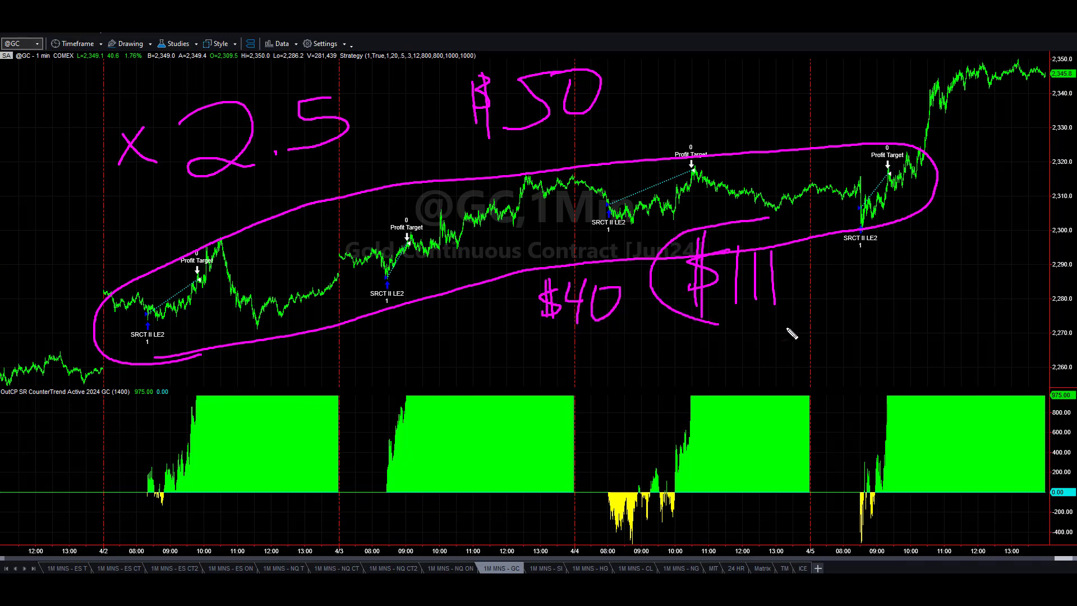
pyautogui.moveTo(790, 334)
pyautogui.mouseDown()
pyautogui.moveTo(752, 227)
pyautogui.moveTo(726, 227)
pyautogui.mouseUp()
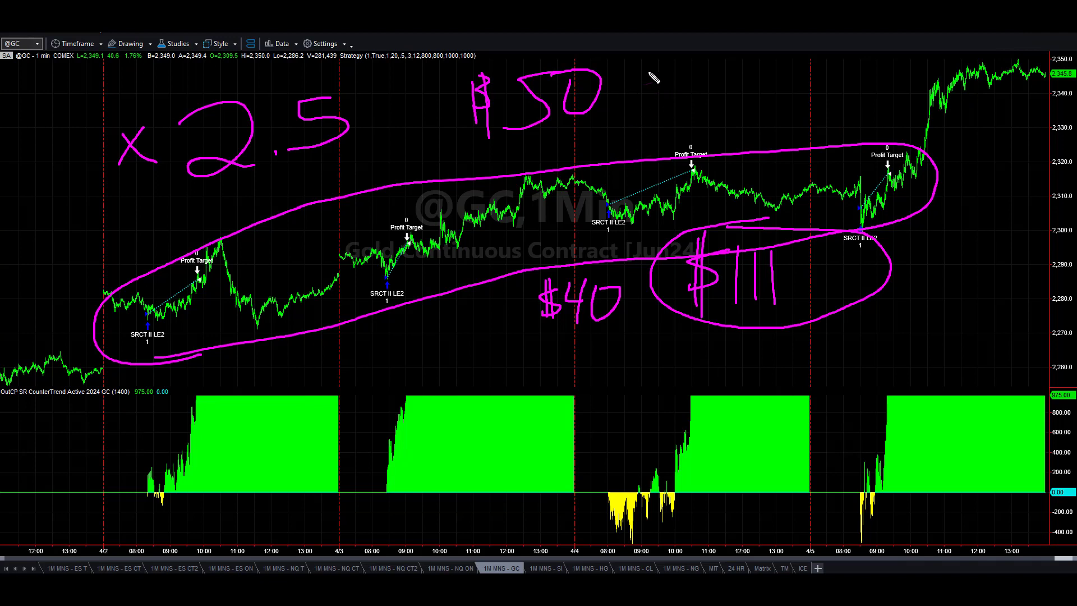
pyautogui.moveTo(645, 68); pyautogui.dragTo(913, 277)
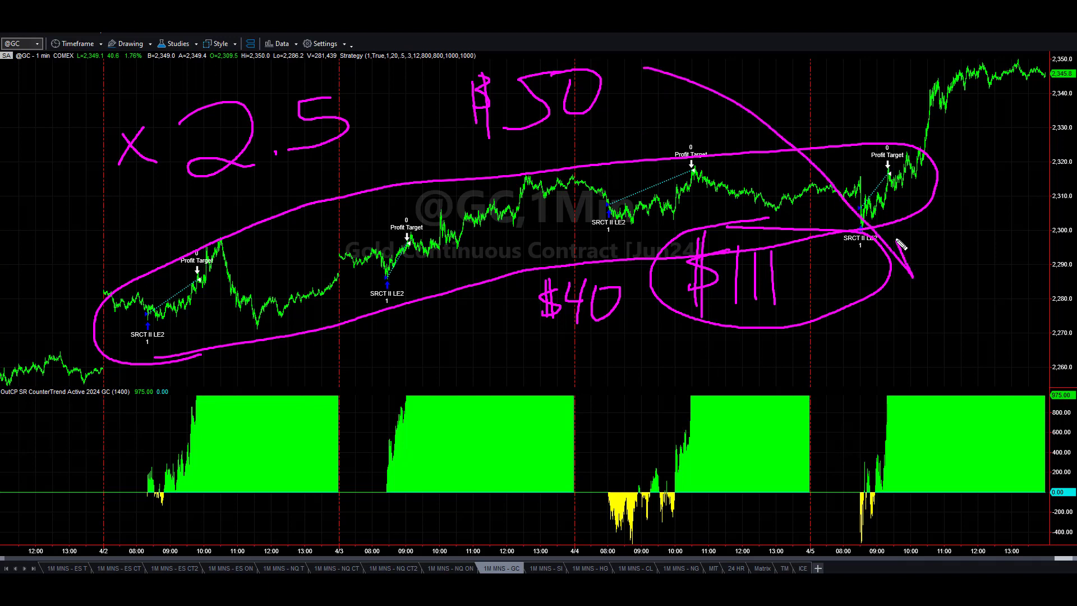
pyautogui.moveTo(897, 240)
pyautogui.mouseDown()
pyautogui.moveTo(917, 278)
pyautogui.moveTo(882, 261)
pyautogui.mouseUp()
# Step: Clear the handwritten annotations and restore the CounterTrend Active 2024 chart to the tiled layout
pyautogui.press('Escape')
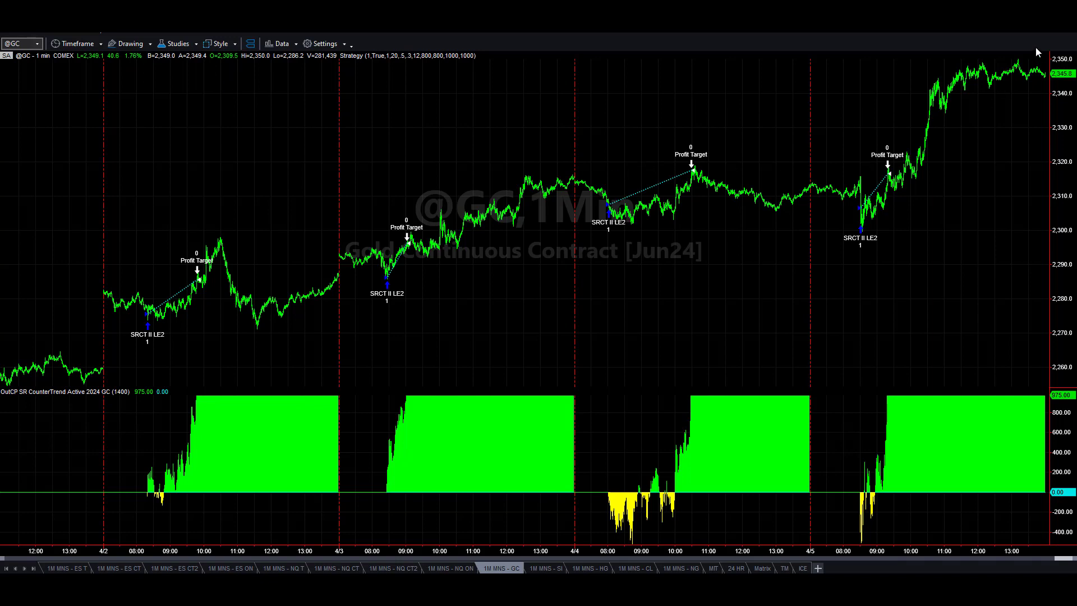
pyautogui.middleClick(906, 215)
pyautogui.click(901, 68)
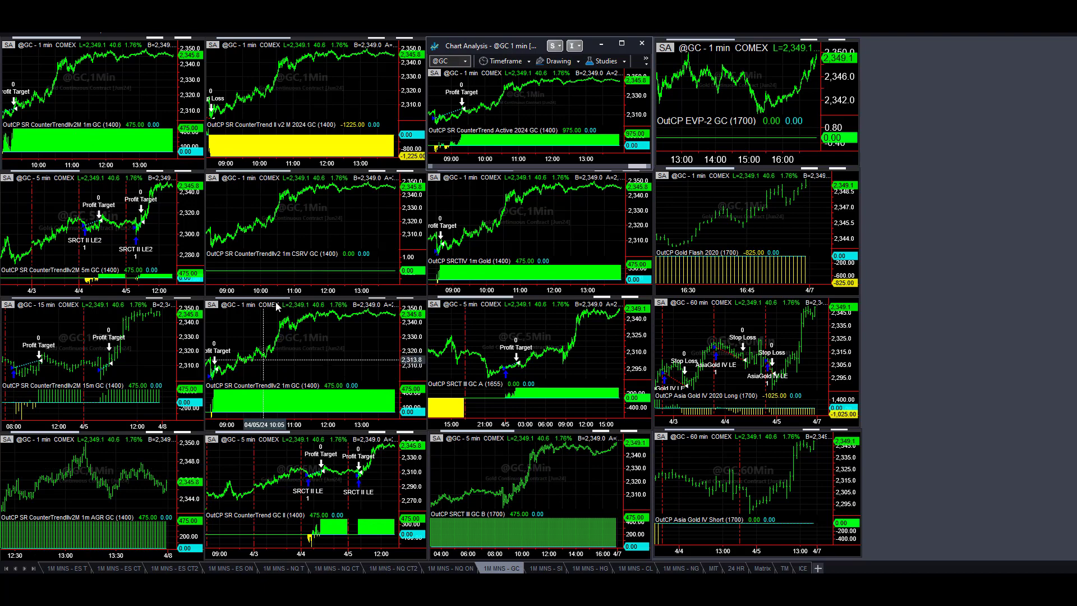
# Step: Tighten the bar spacing of the Gold Flash 2020 chart, view it maximized and restore it to the tiled layout
pyautogui.moveTo(411, 142)
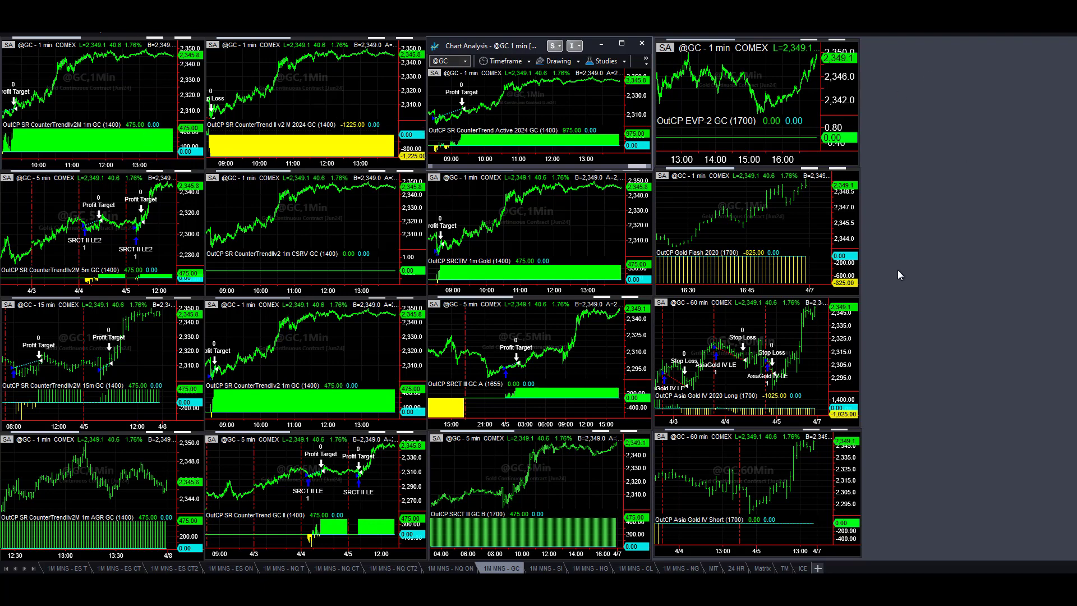
pyautogui.click(789, 229)
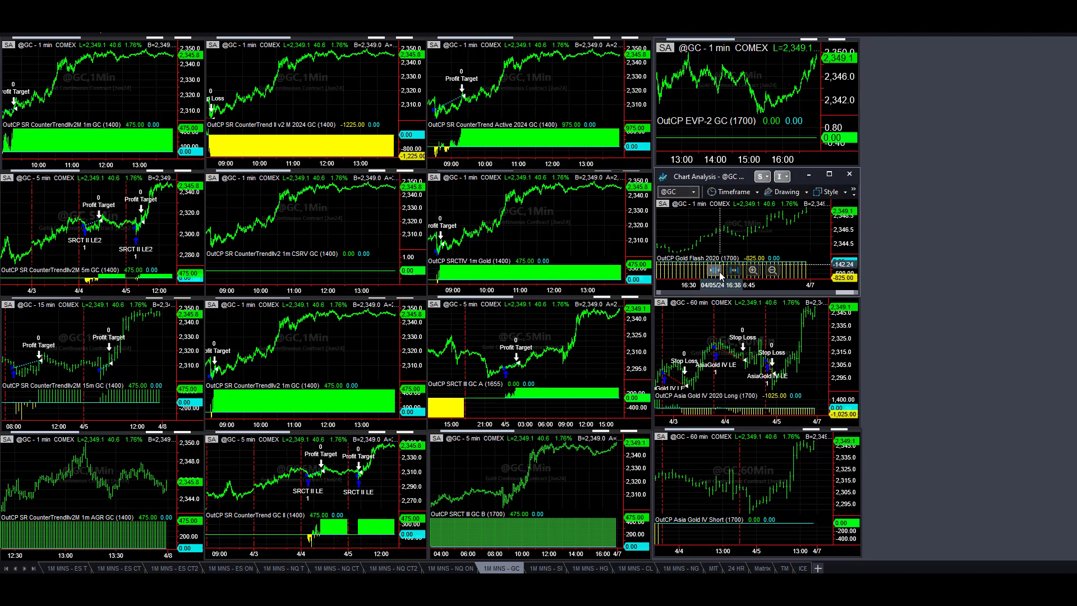
pyautogui.click(718, 271)
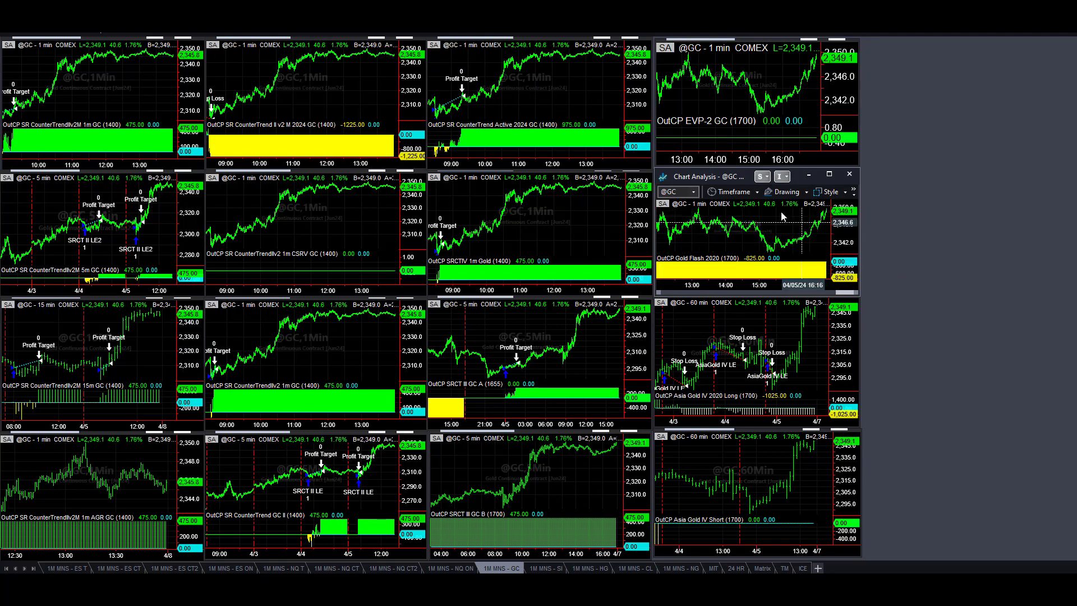
pyautogui.doubleClick(712, 173)
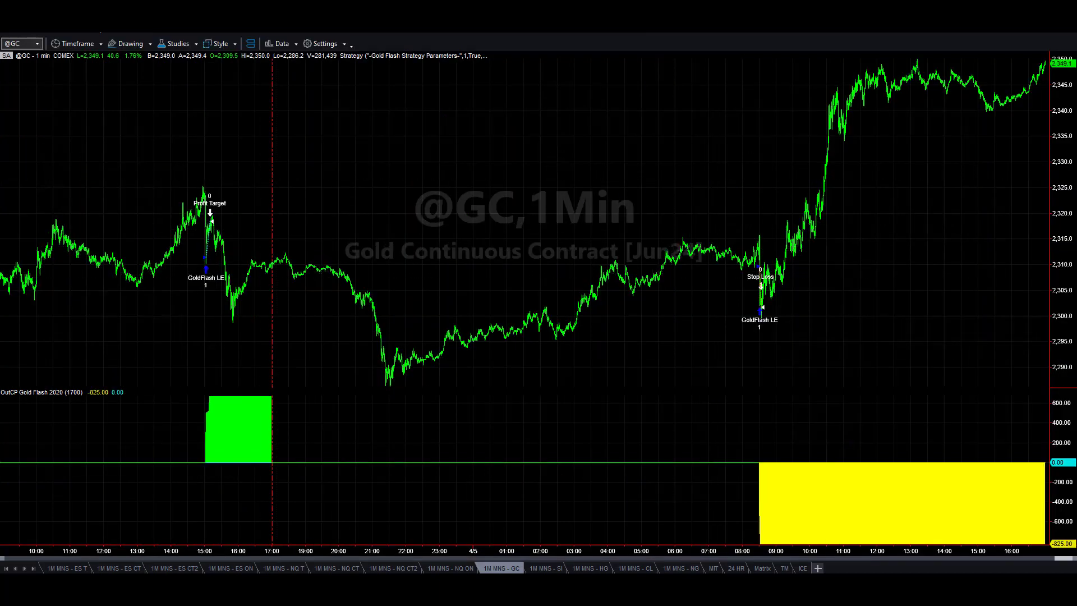
pyautogui.click(1062, 34)
# Step: View the trades on the maximized 60-minute Asia Gold IV 2020 Long chart and restore it to the tiled layout
pyautogui.click(695, 305)
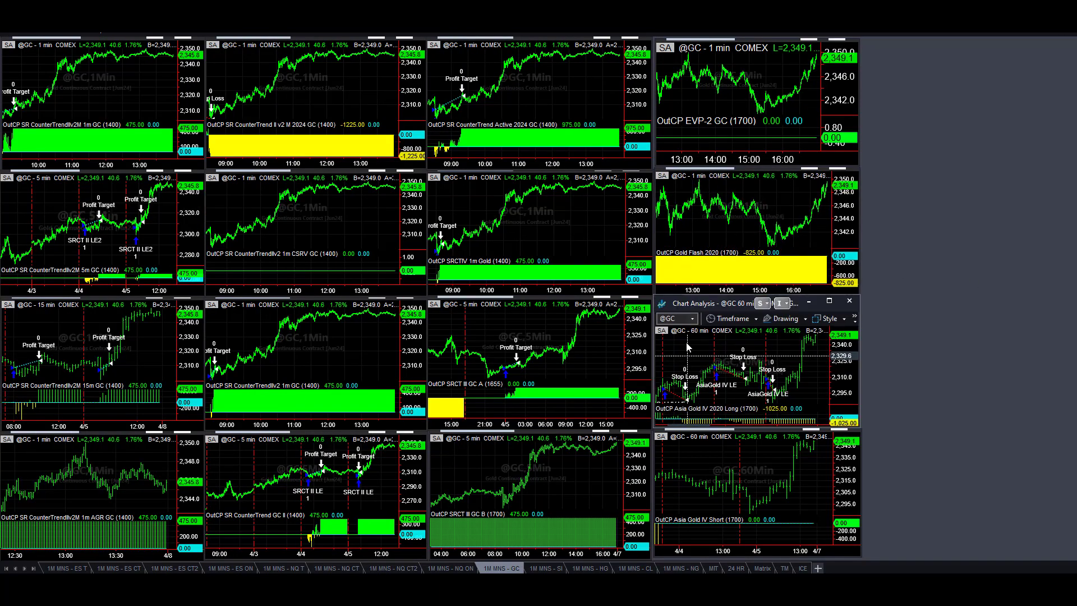
pyautogui.doubleClick(694, 305)
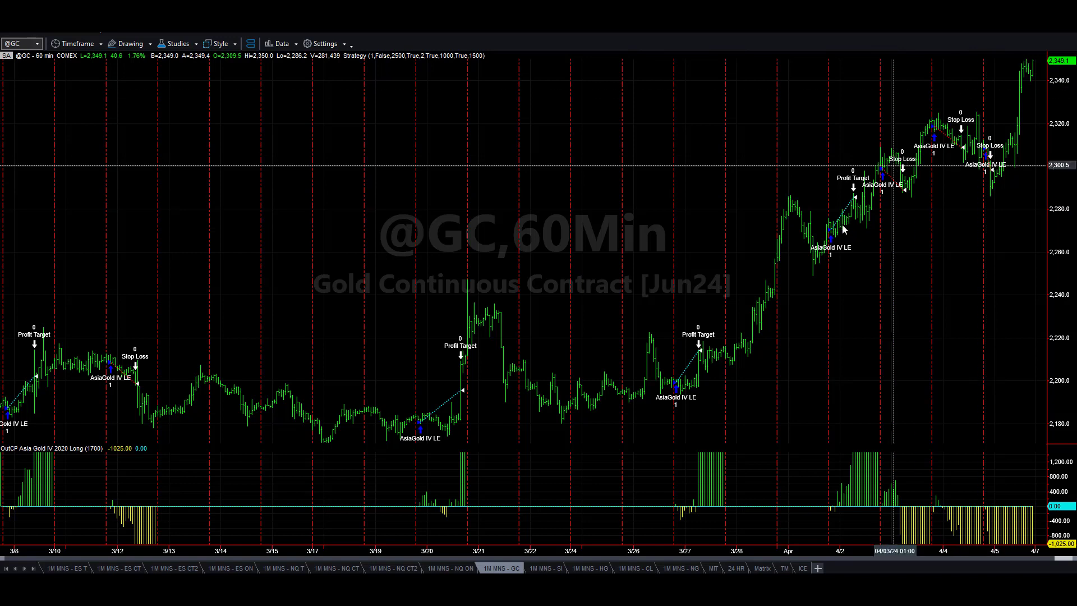
pyautogui.moveTo(778, 312)
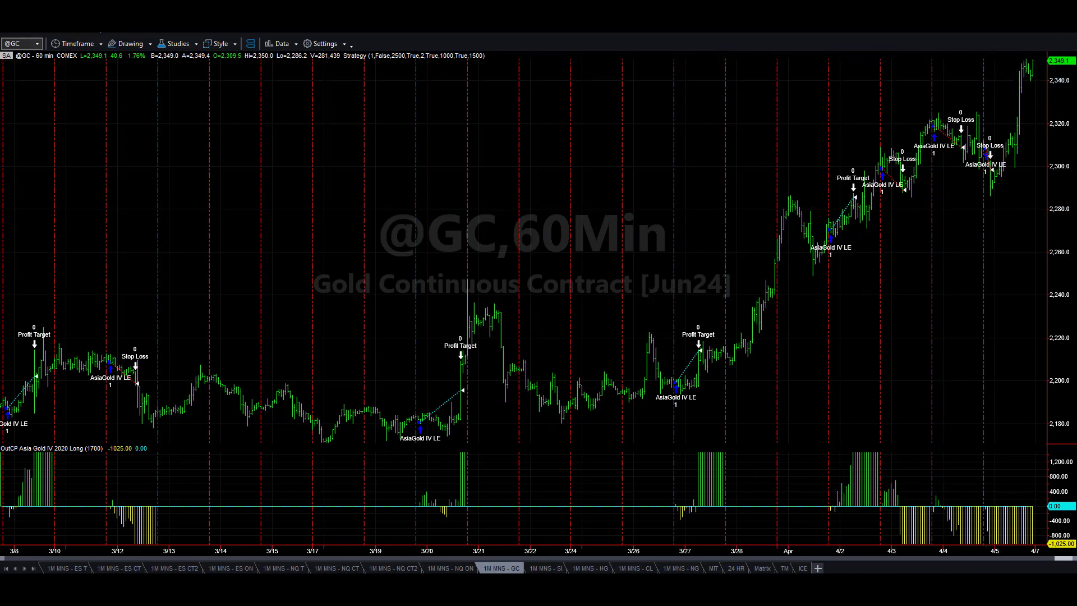
pyautogui.click(1052, 22)
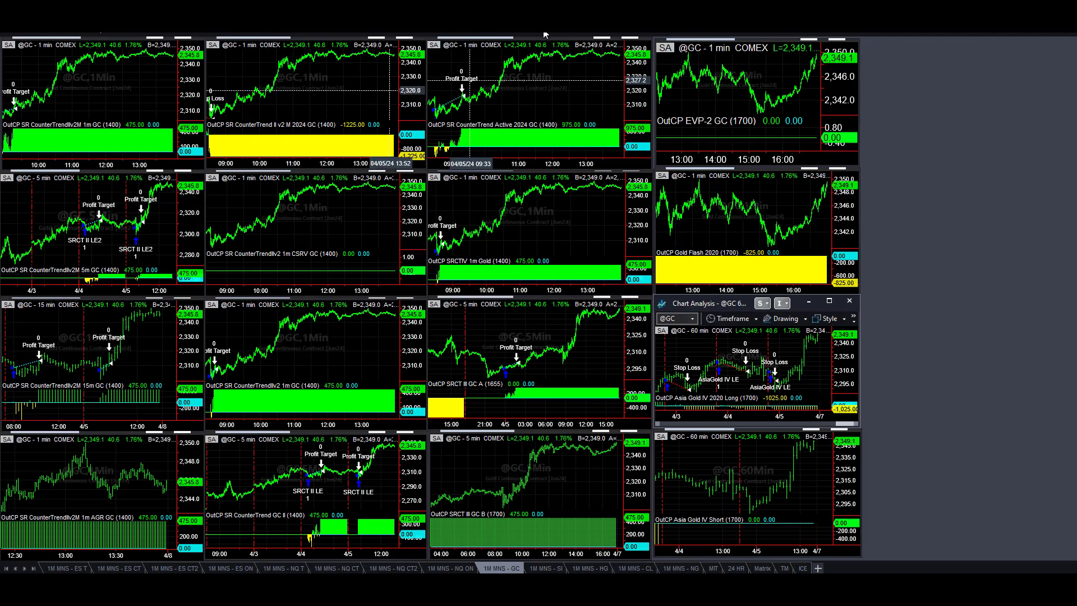